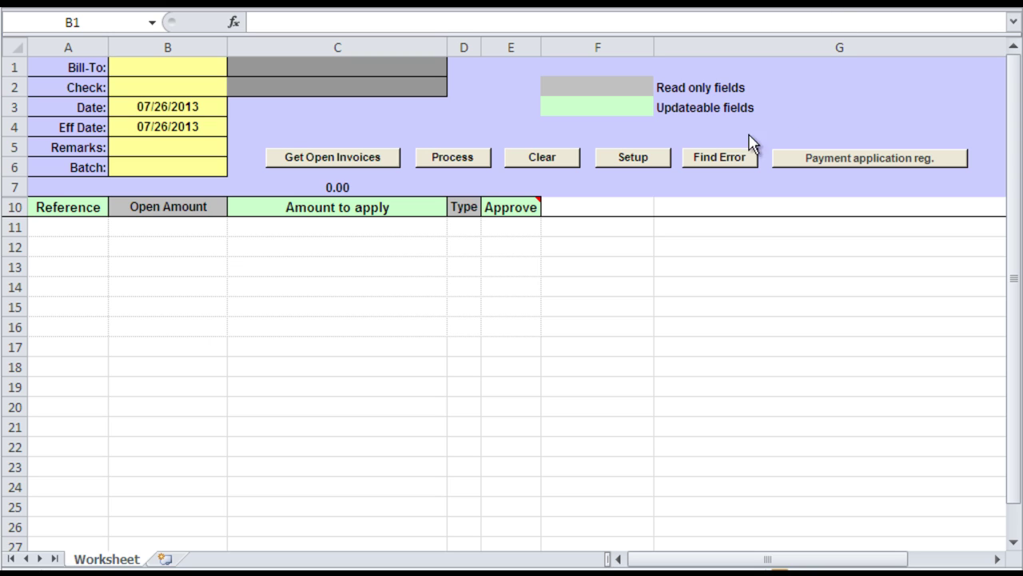
- Select the TEST database as the connection in the worksheet's setup
click(645, 162)
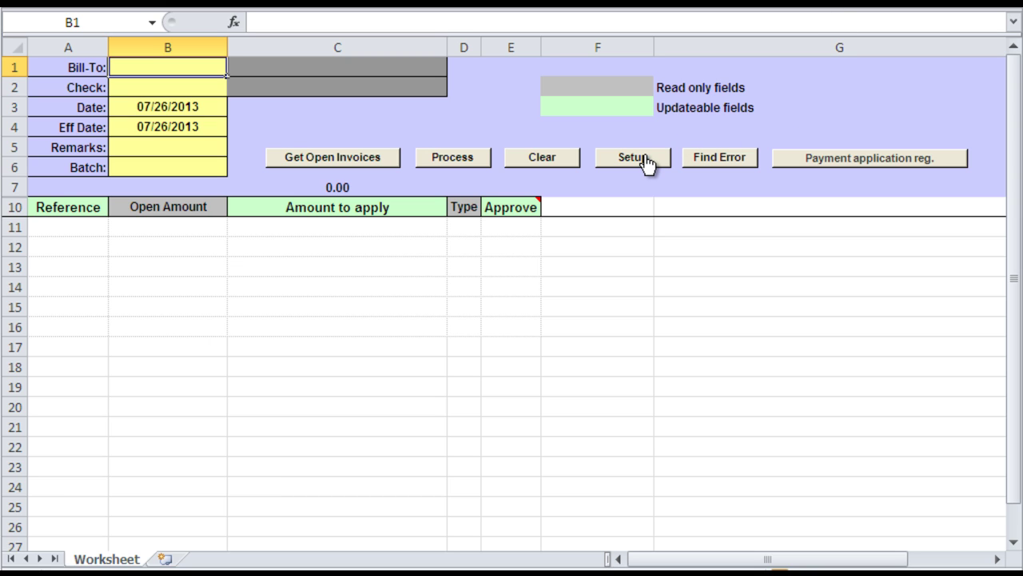
click(645, 160)
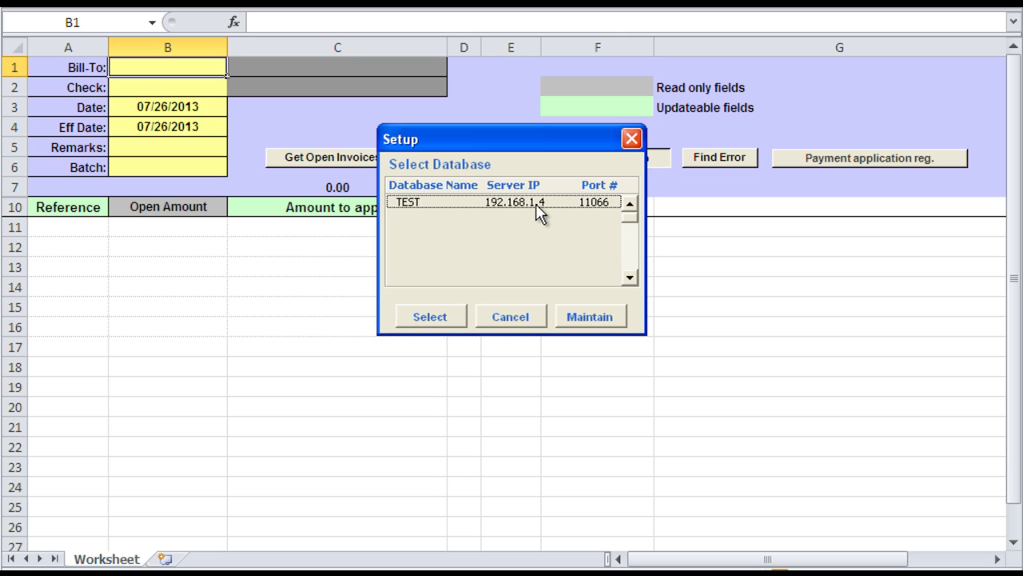
click(535, 203)
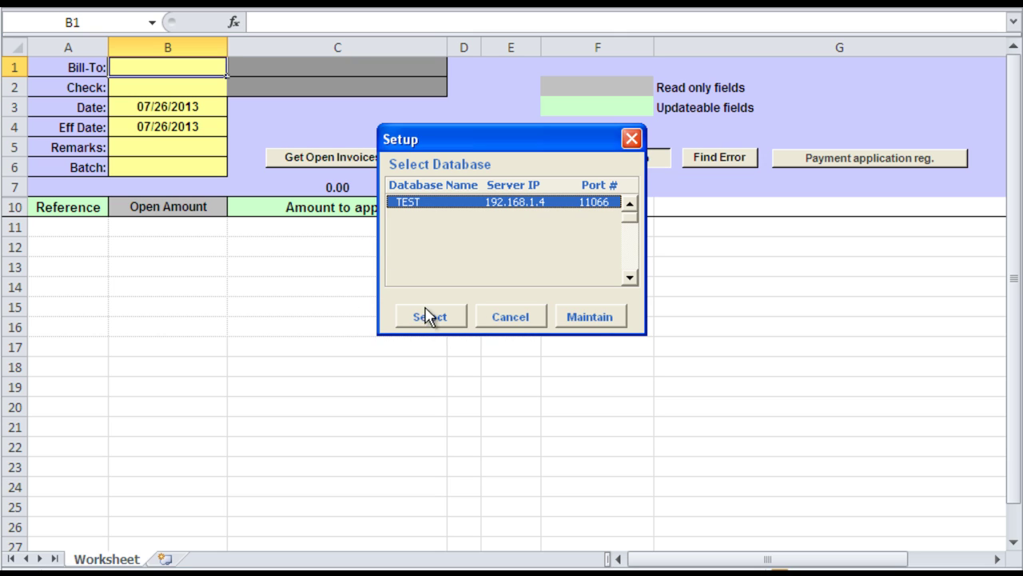
click(453, 316)
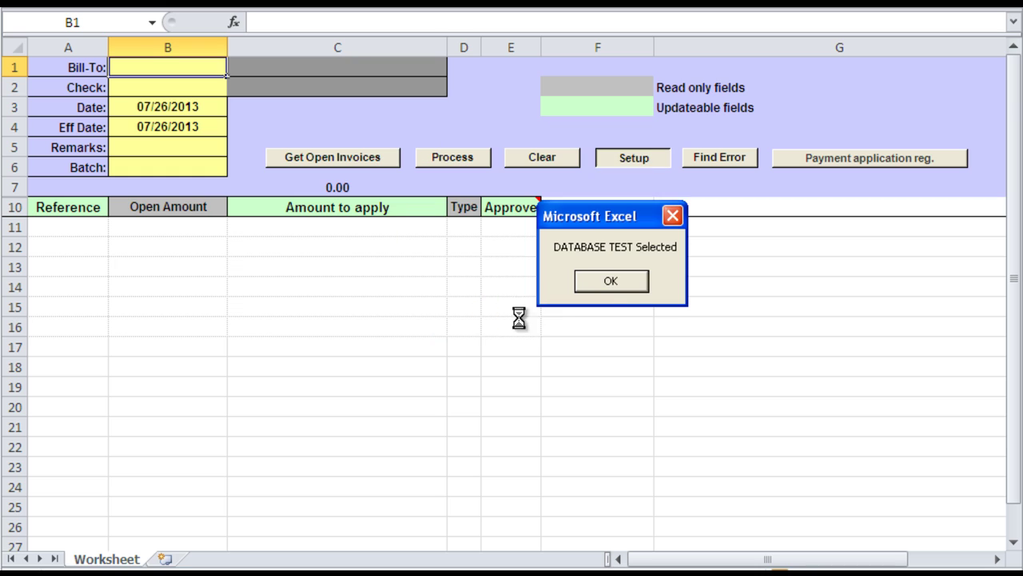
click(631, 280)
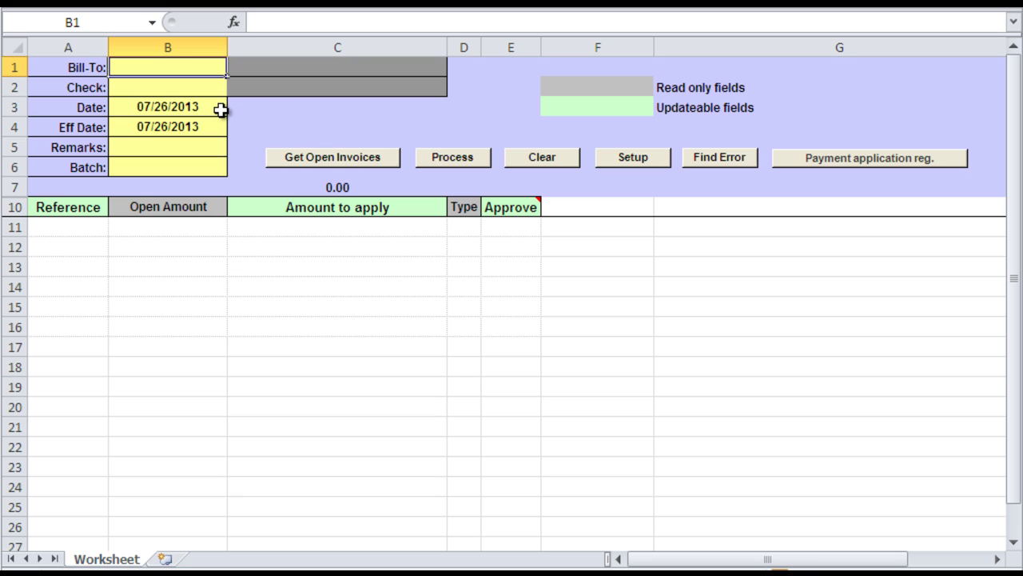
- Fill in the customer's bill-to number and enter CK1234D as the check
text(000)
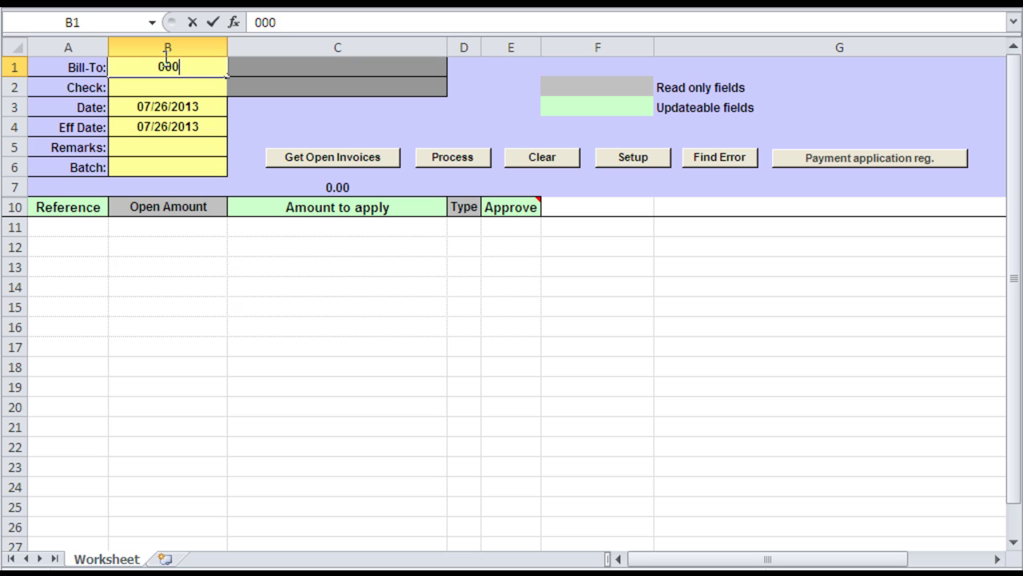
text(10000)
key(Return)
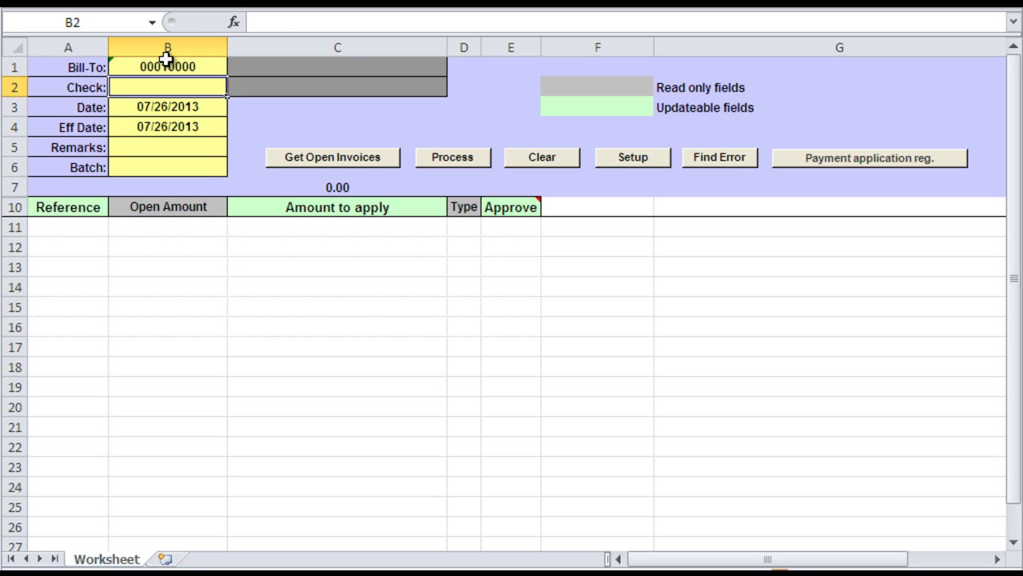
text(CK1)
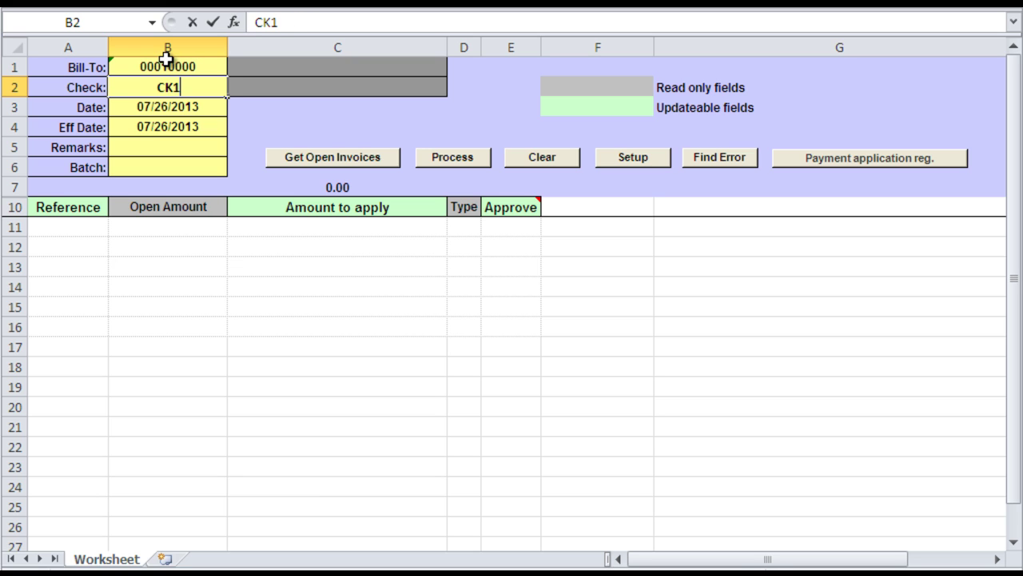
text(234D)
key(Return)
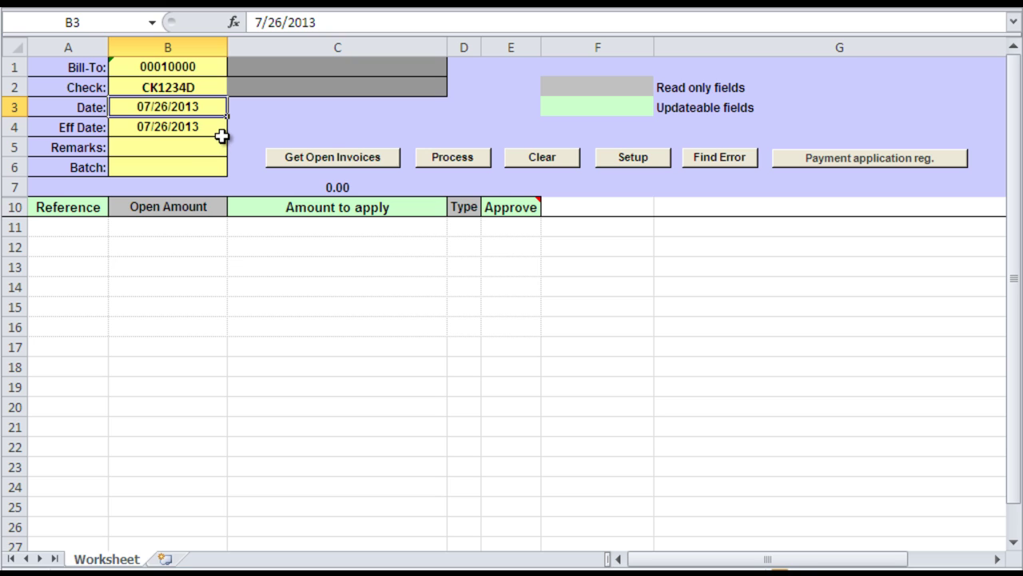
drag(82, 169, 176, 167)
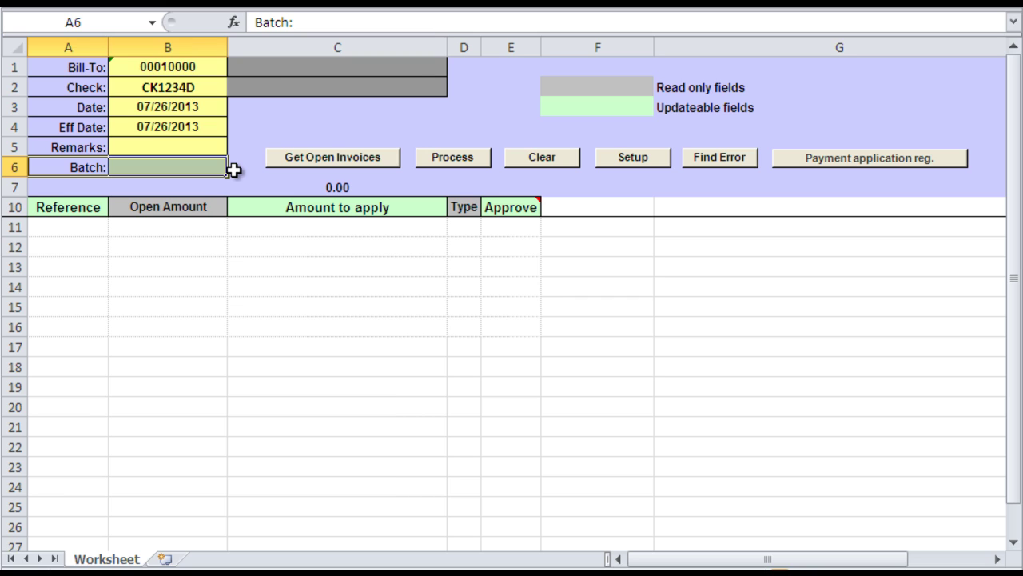
click(188, 170)
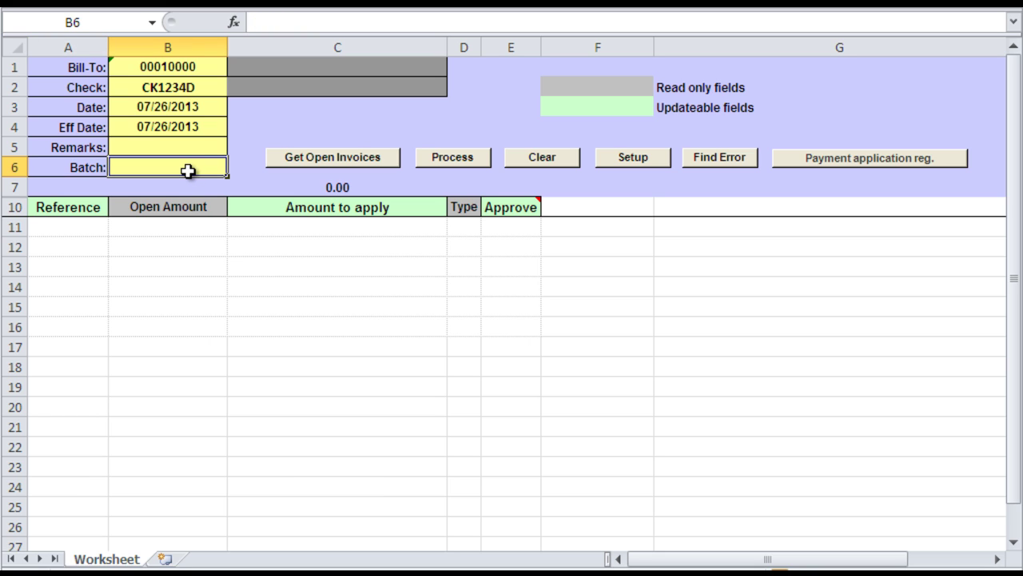
click(40, 227)
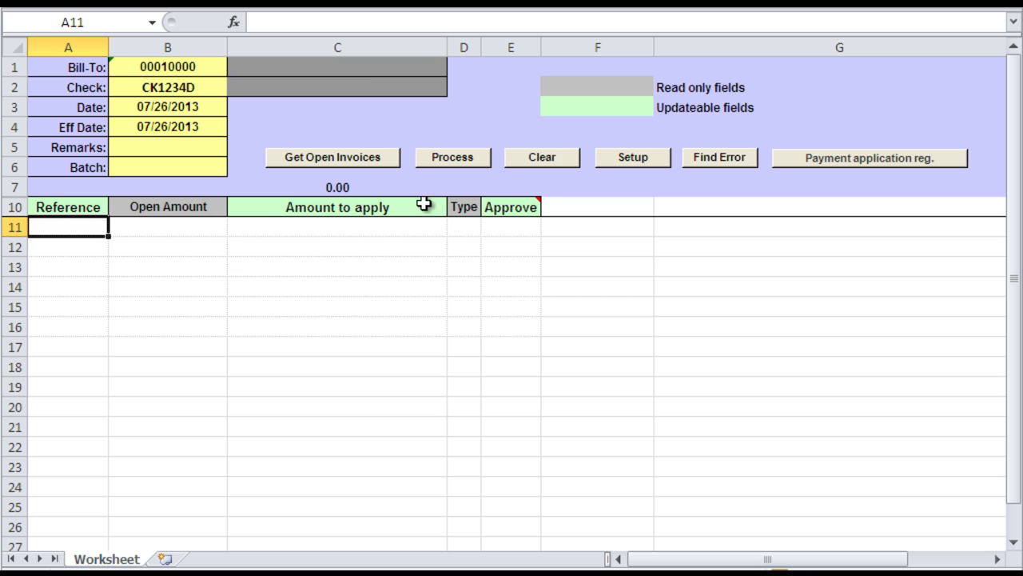
- Retrieve the customer's open invoices, logging in to QAD with user ID mfg and the account password in domain QP
click(355, 158)
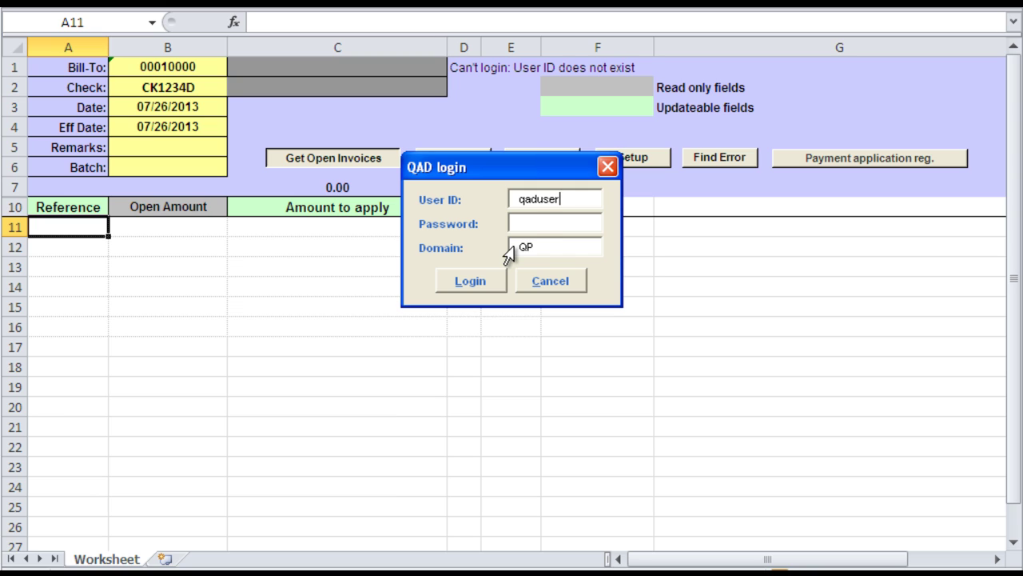
drag(563, 199, 488, 199)
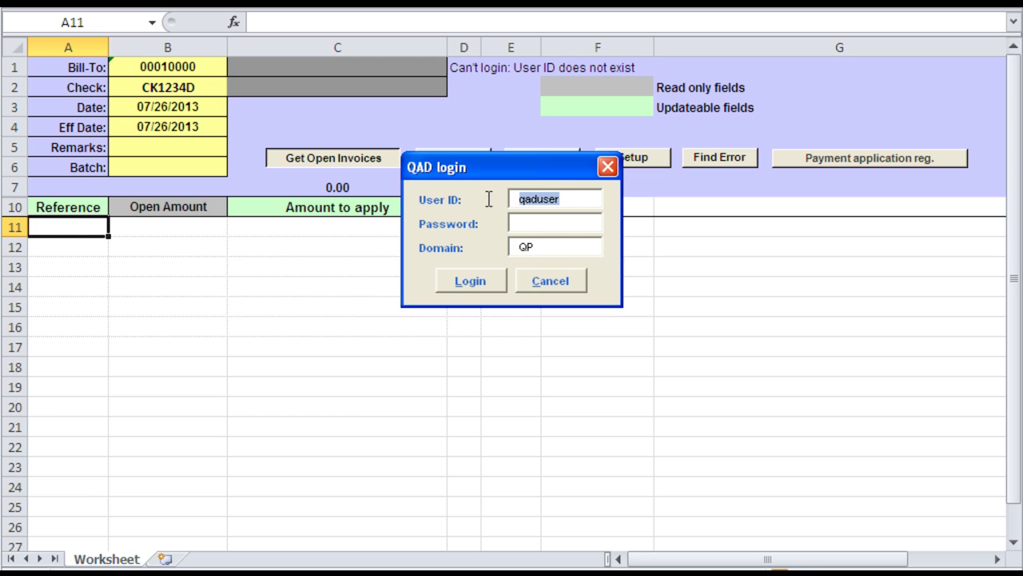
text(mfg)
key(Tab)
text(*****)
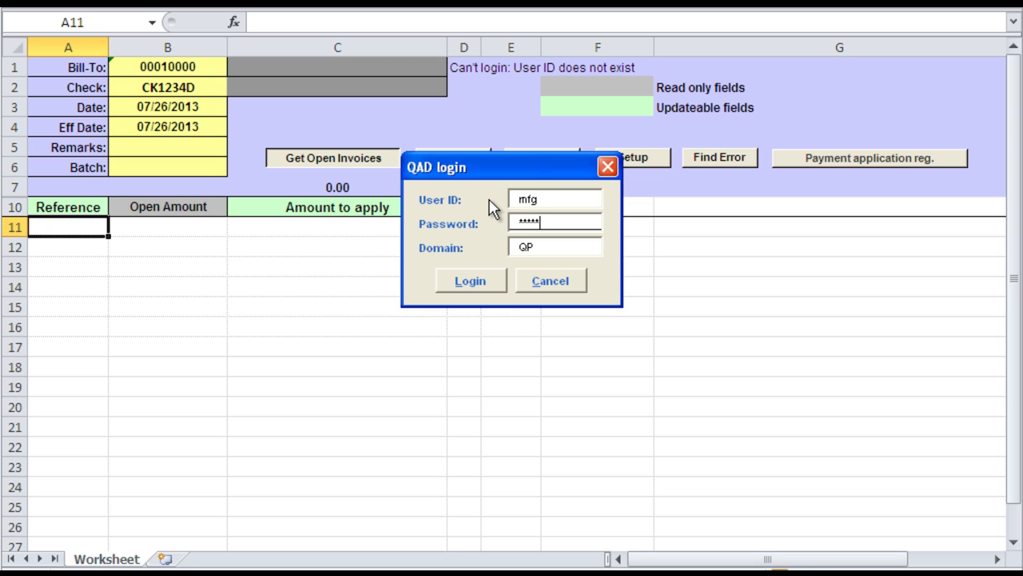
text(*)
key(Tab)
key(Tab)
key(Return)
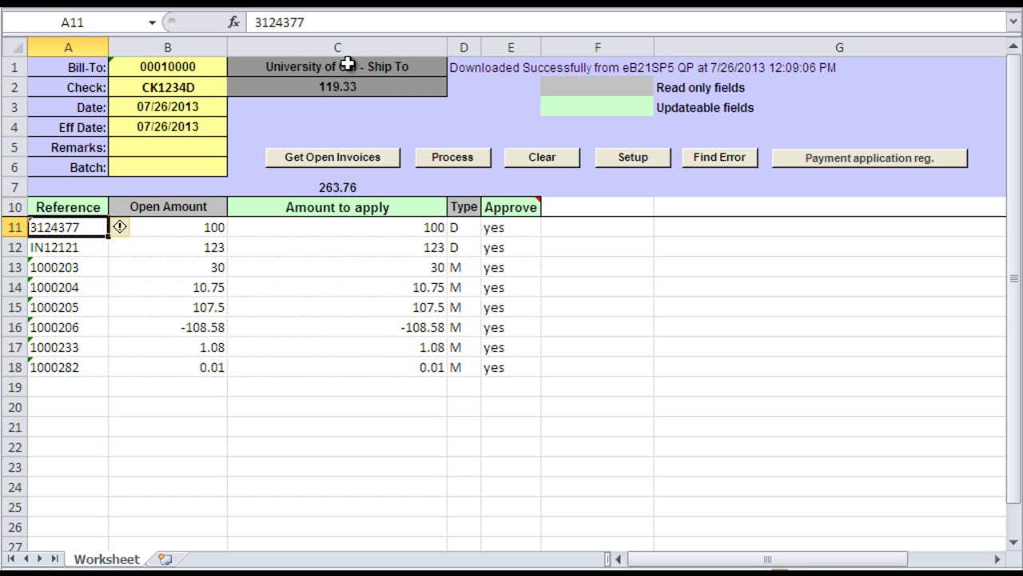
- Delete the two type D reference rows, 11 and 12, from the open invoice list
click(157, 88)
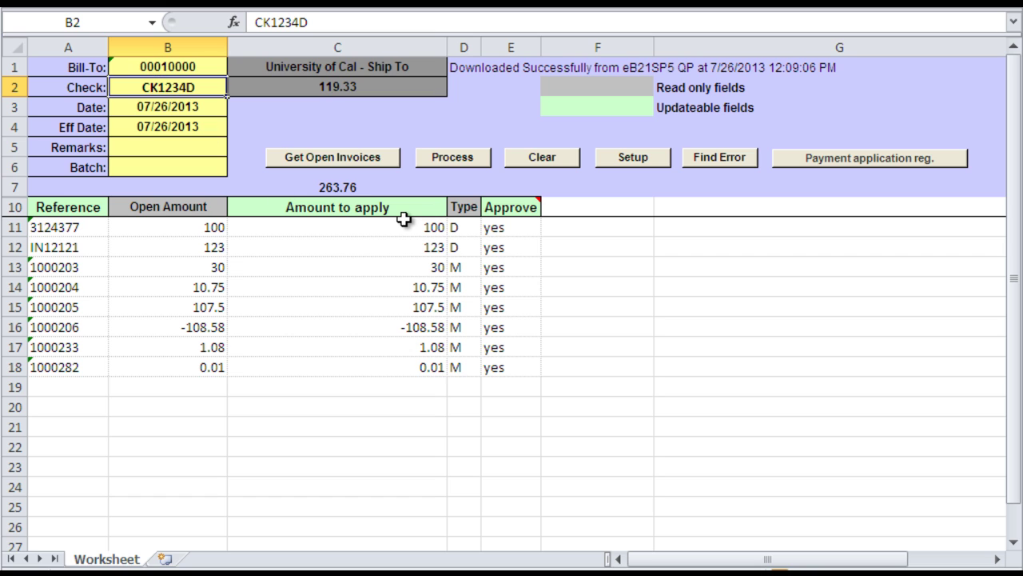
click(521, 229)
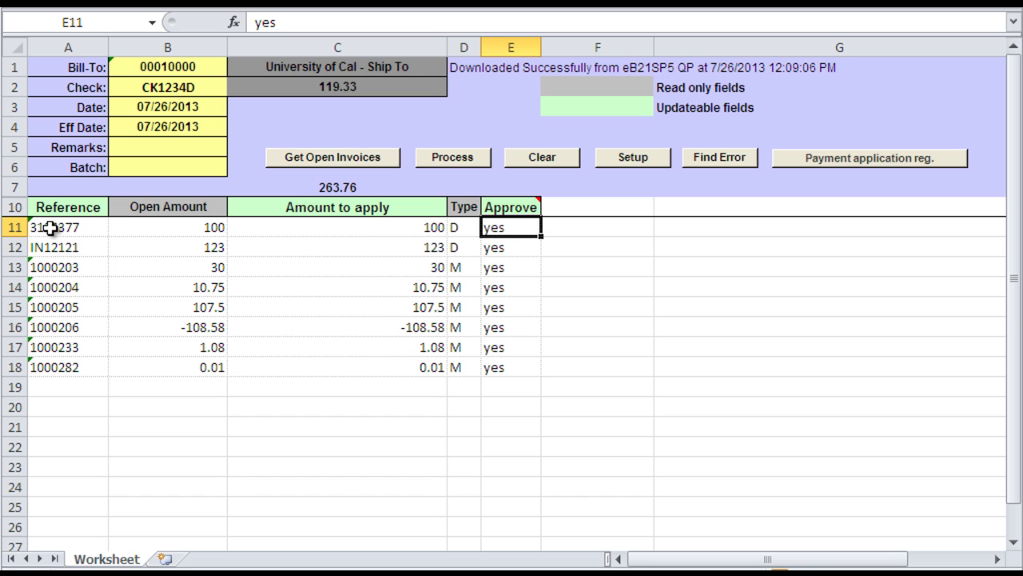
drag(9, 228, 11, 247)
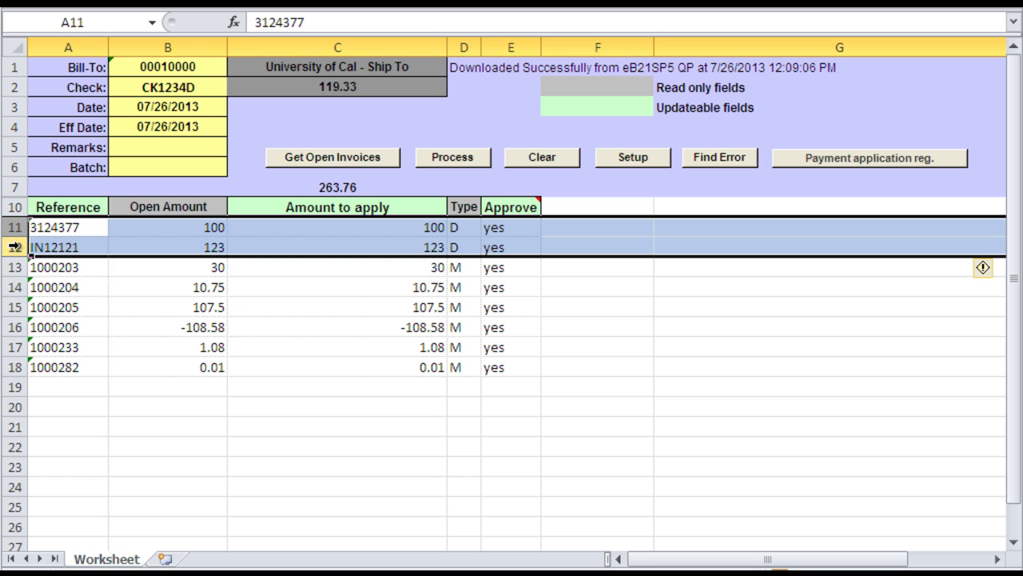
right_click(16, 248)
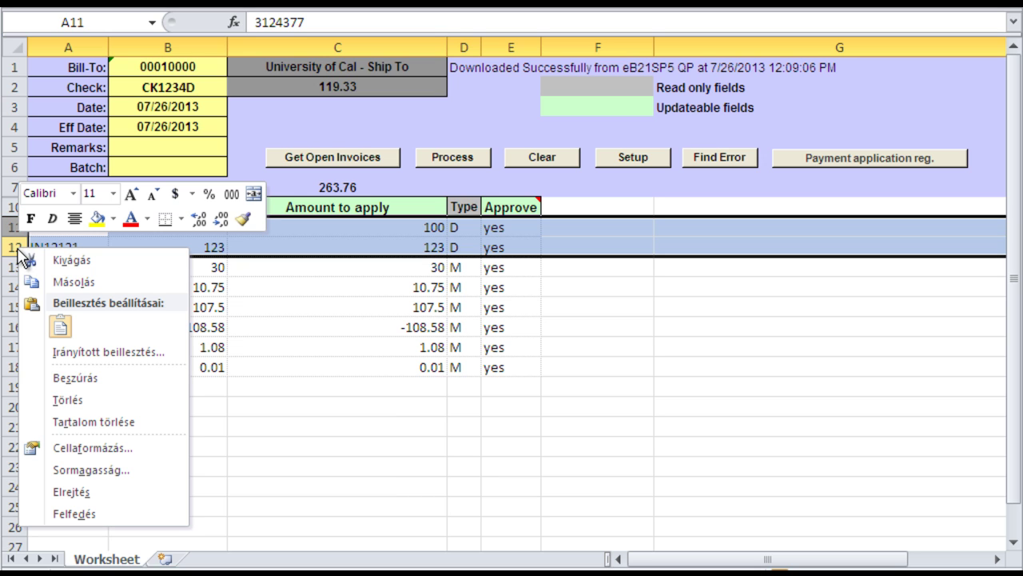
click(84, 399)
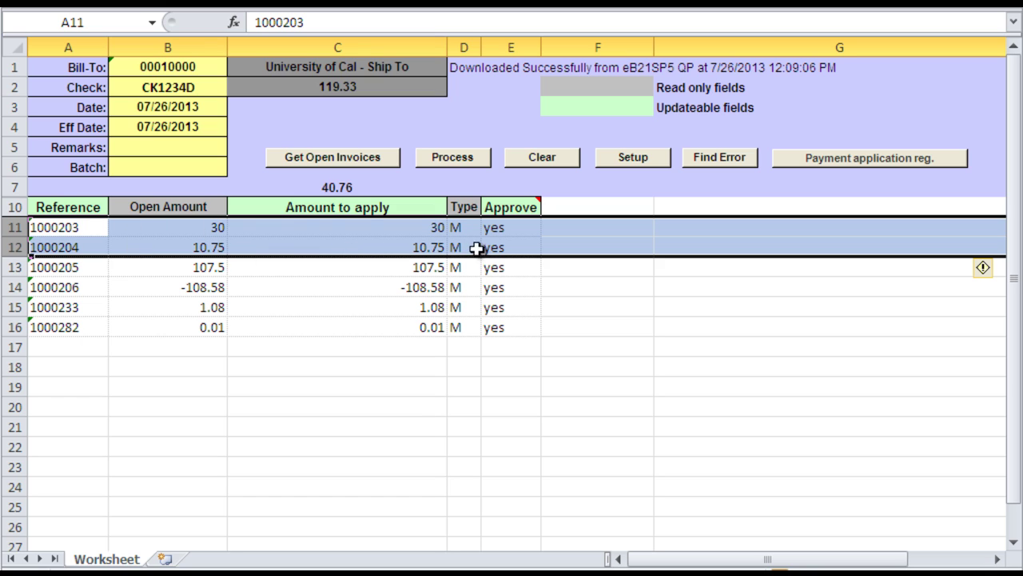
- Set Approve to no for the references in rows 14 and 16
click(505, 288)
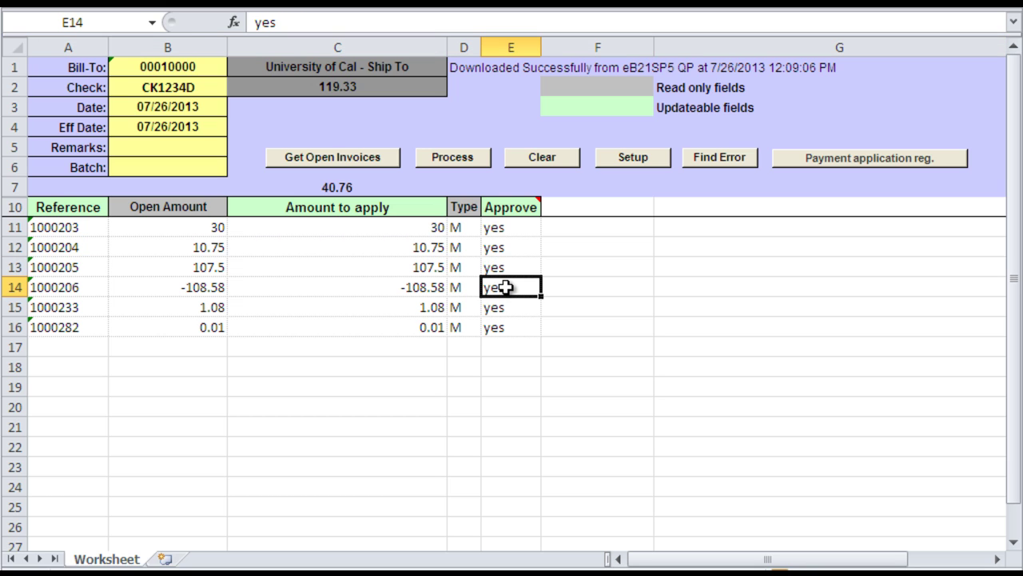
text(no)
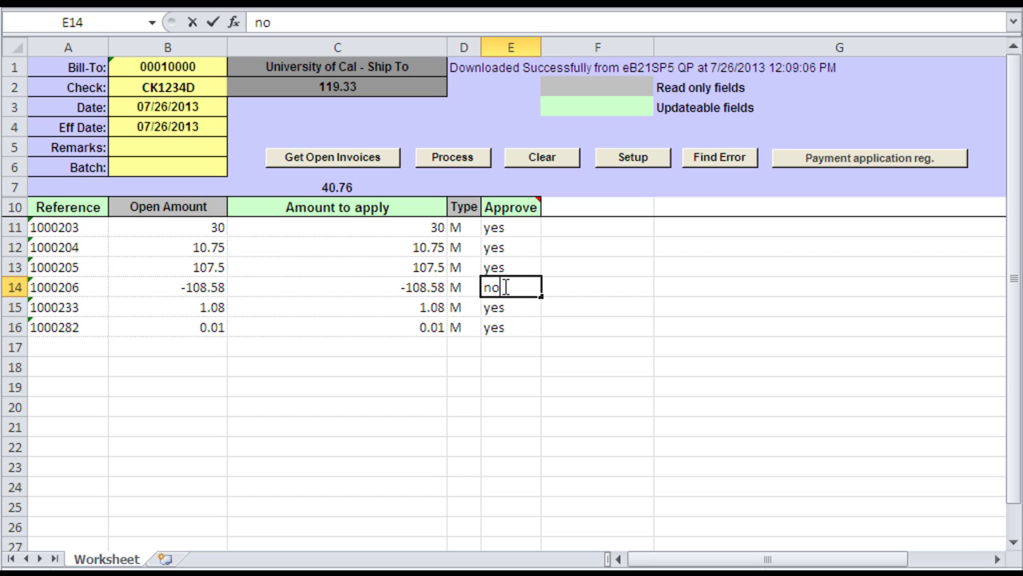
click(495, 328)
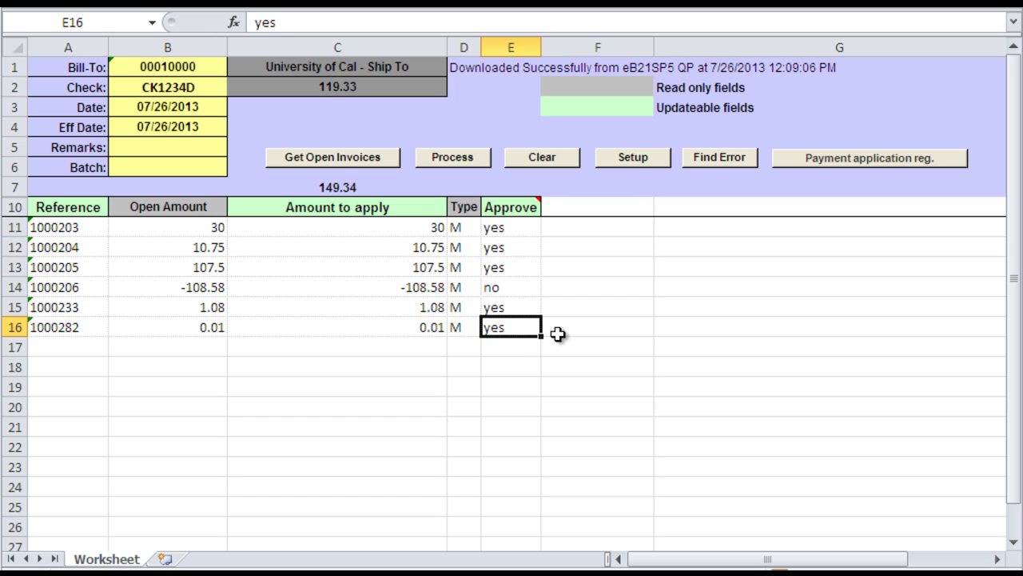
text(no)
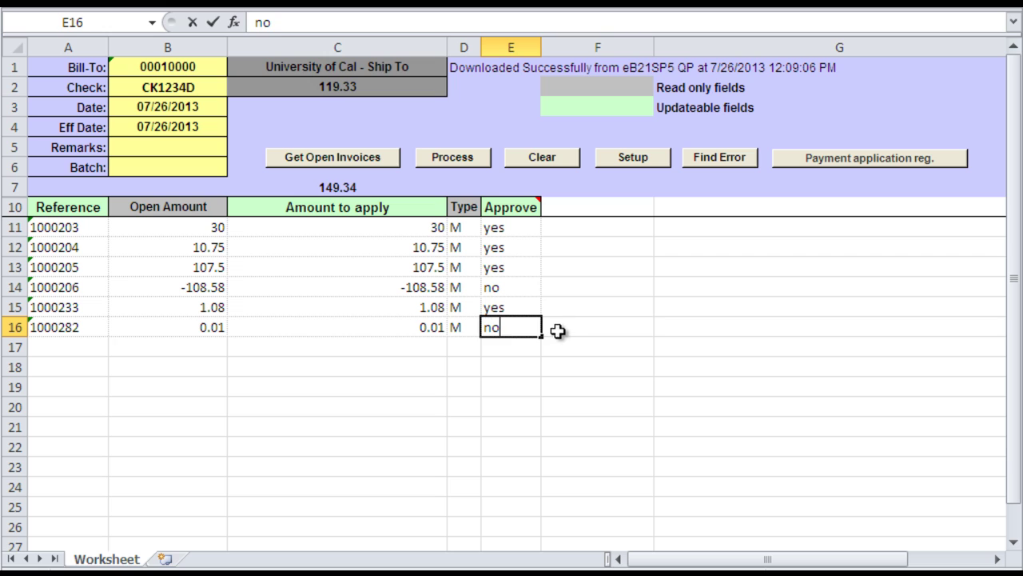
click(570, 320)
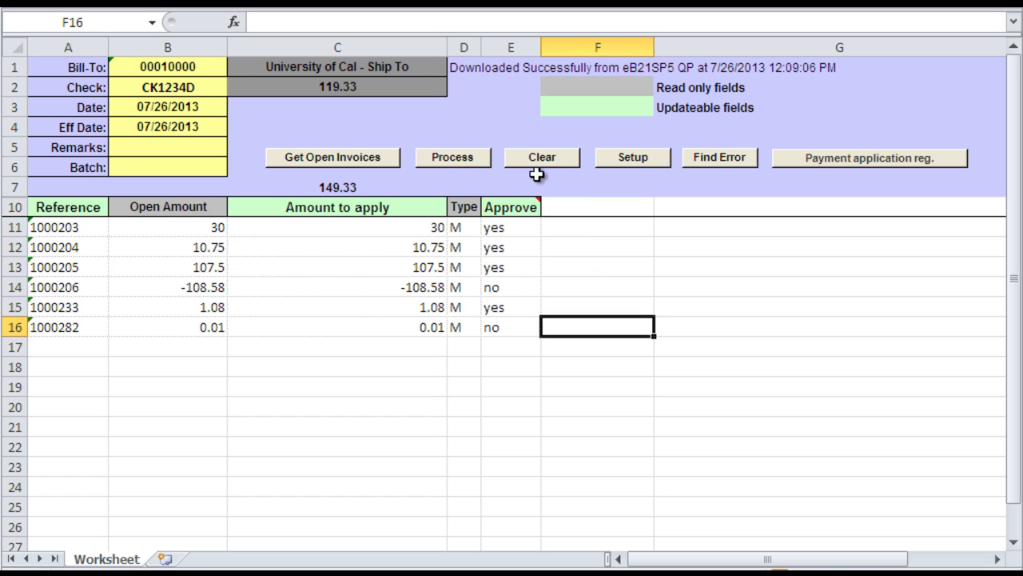
- Try to process the payment application, and compare the check amount with the total amount to apply
click(464, 158)
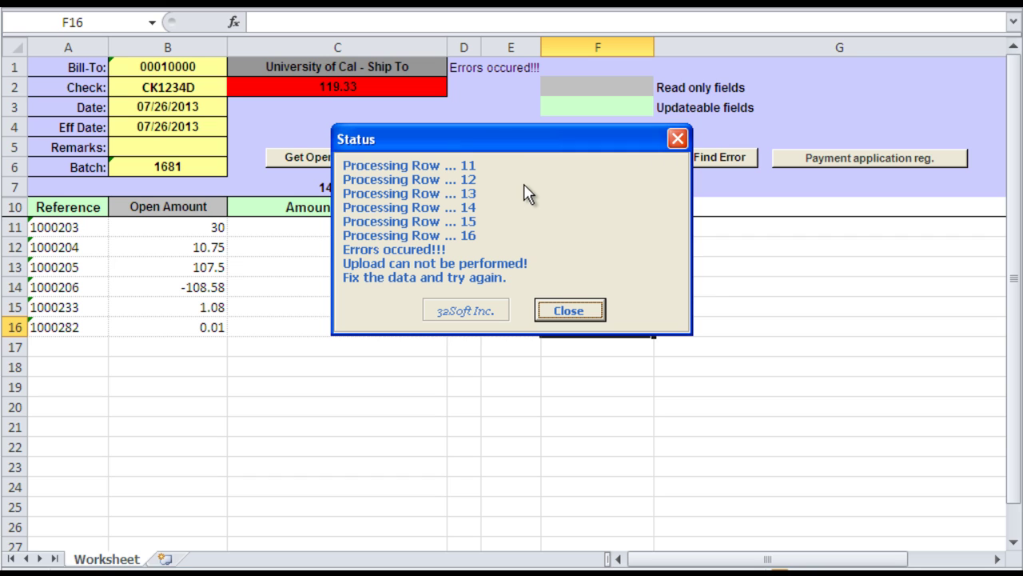
click(589, 321)
mouse_move(386, 95)
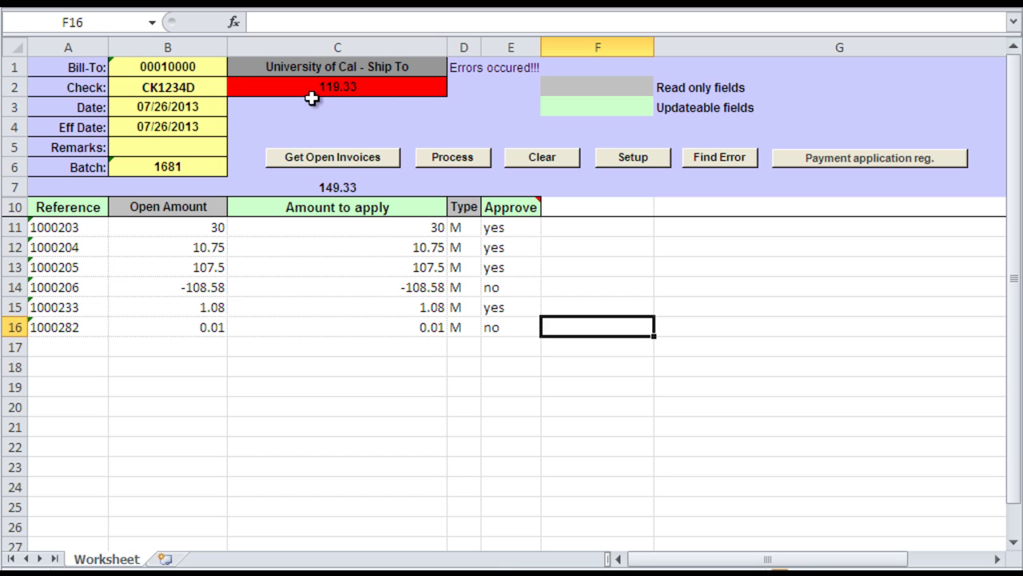
click(334, 187)
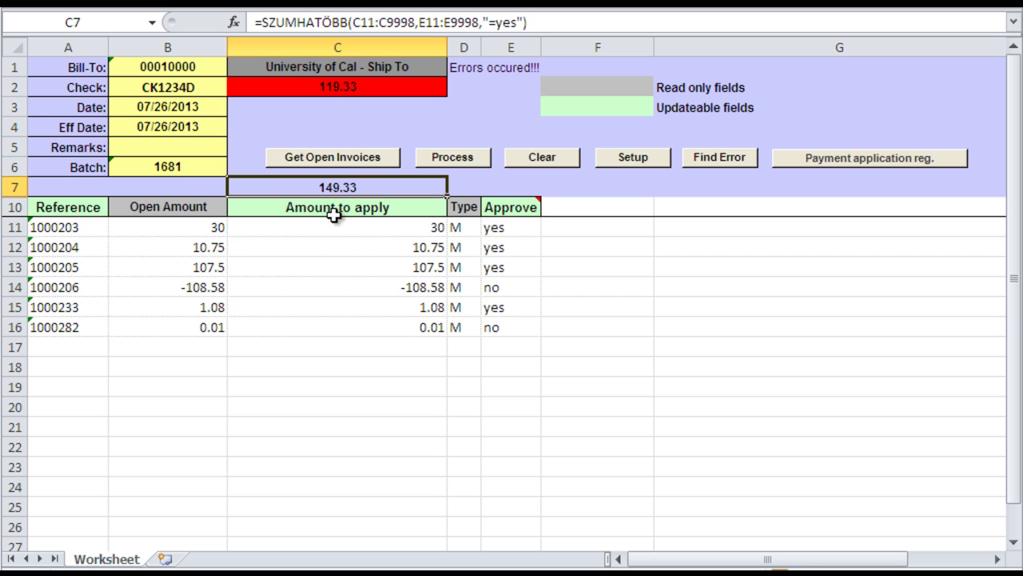
click(331, 210)
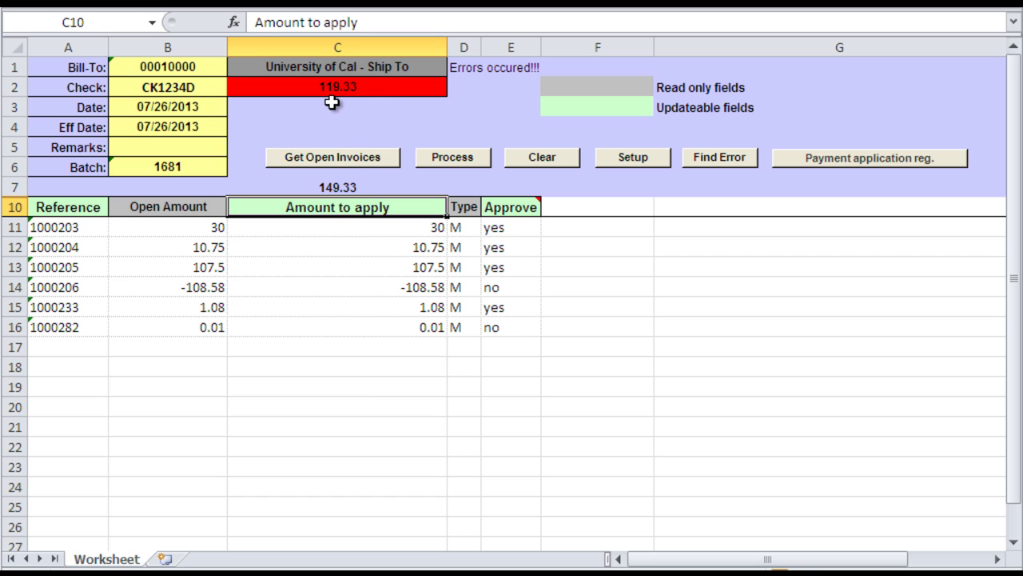
mouse_move(339, 83)
- Set Approve to no for the reference in row 11 and process the payment application again
click(502, 229)
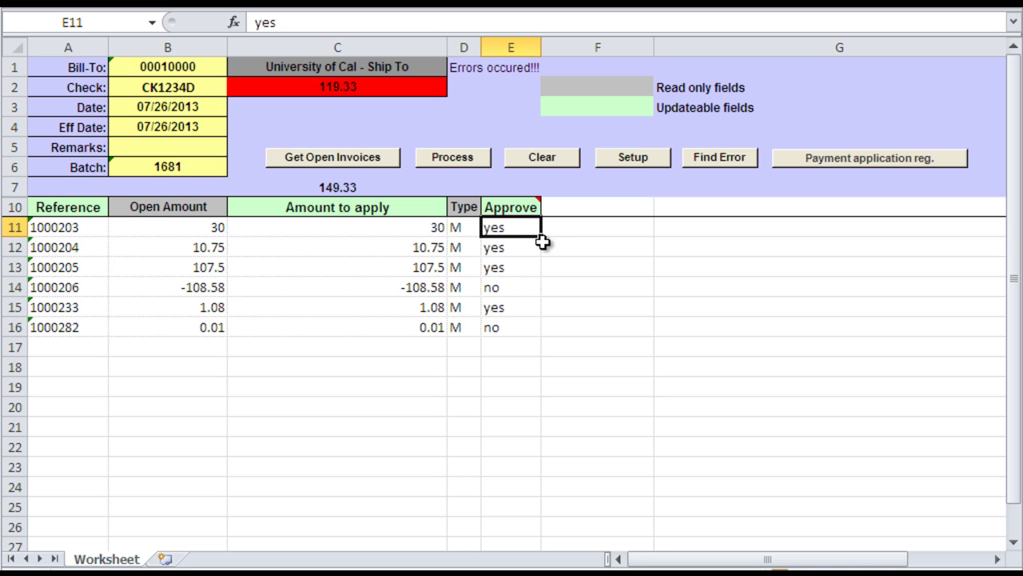
text(no)
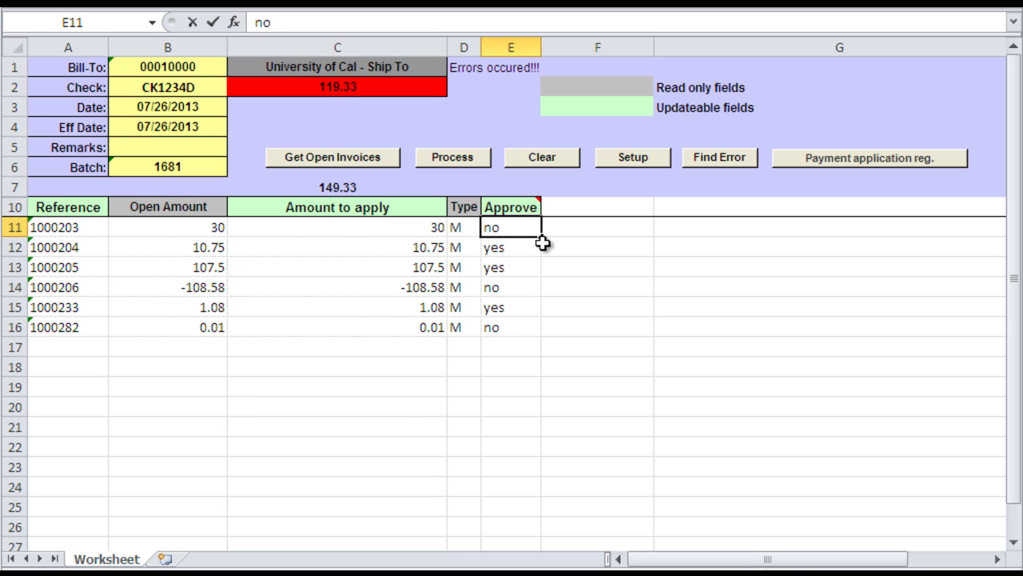
click(590, 271)
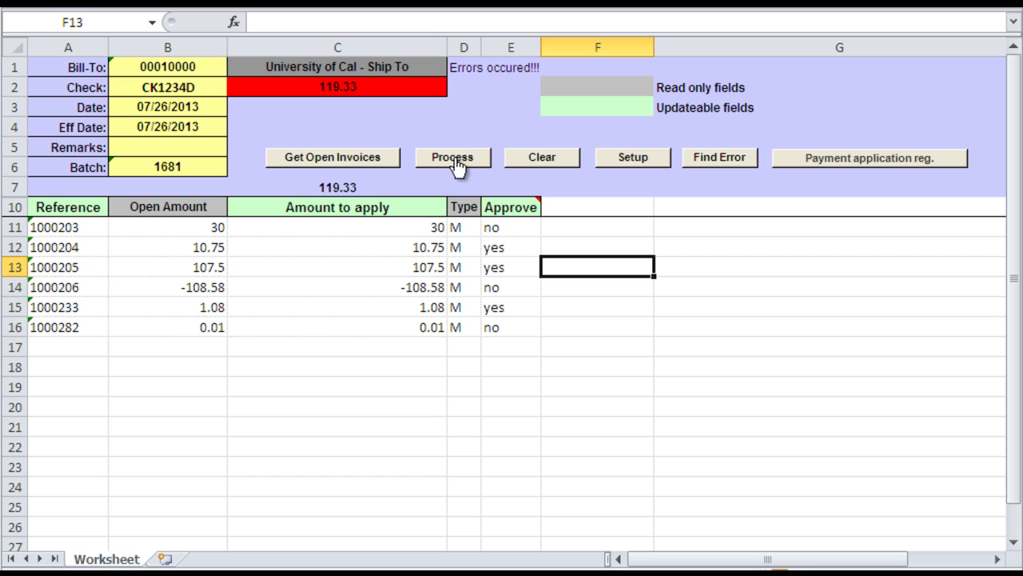
click(454, 158)
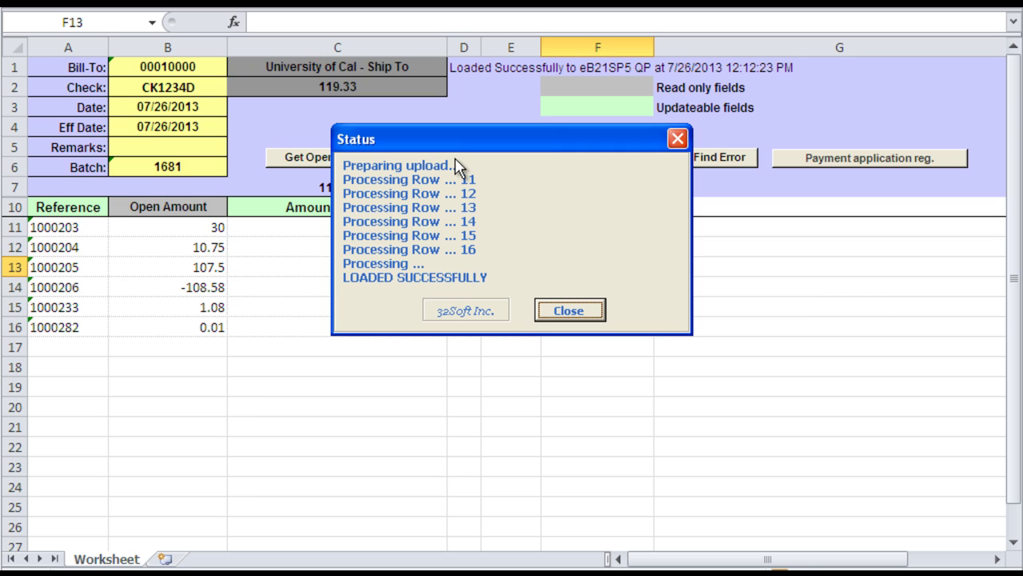
click(568, 309)
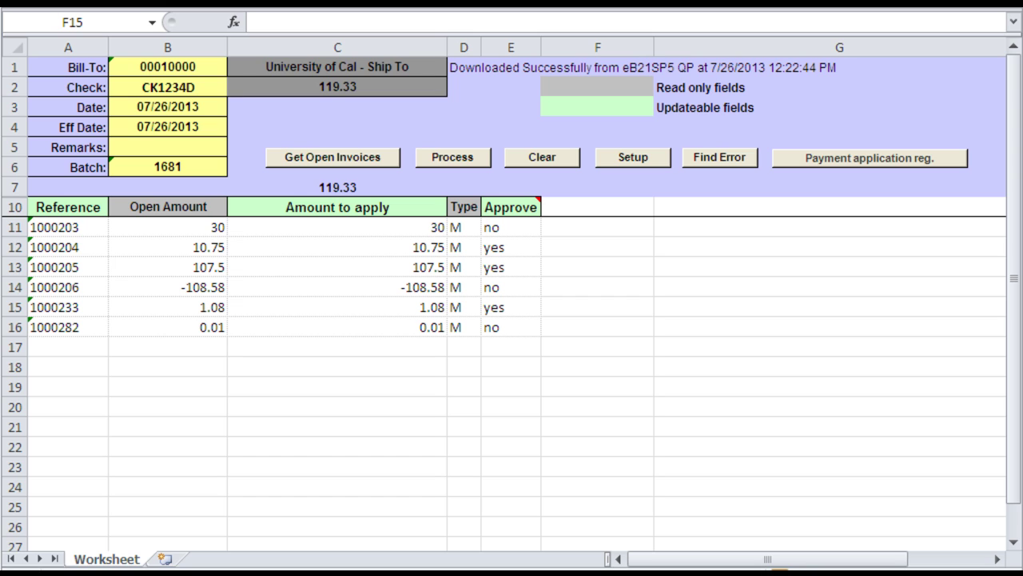
- Run the payment application register, compare the report with the worksheet's approved references, and close it
click(921, 159)
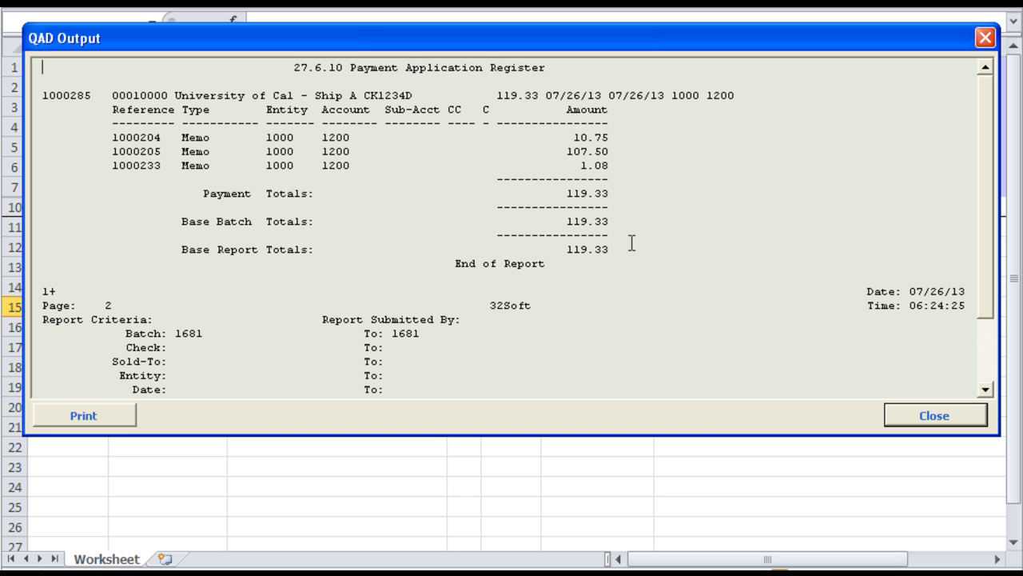
drag(535, 42, 747, 152)
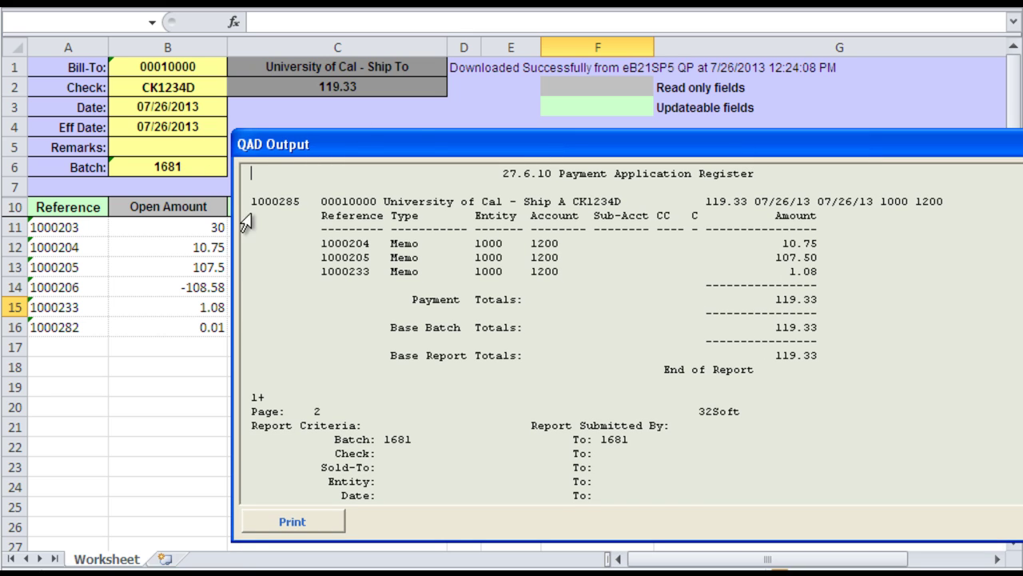
click(1022, 521)
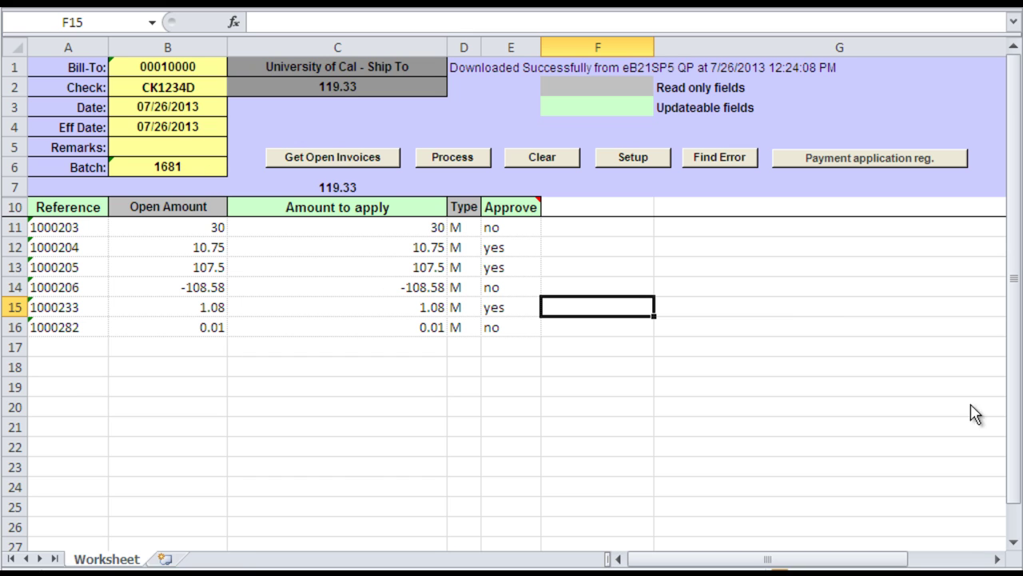